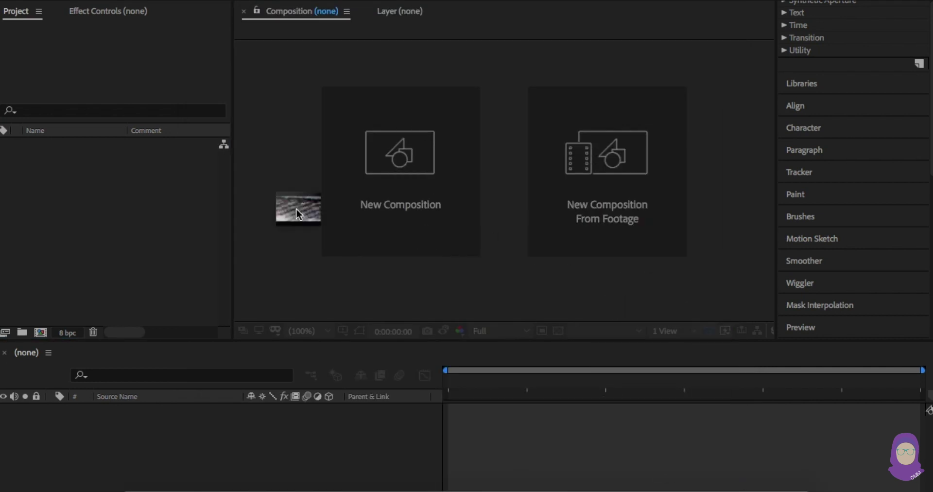
# Import the television photo and the three video clips into the project and create a composition named TV
pyautogui.moveTo(299, 214); pyautogui.dragTo(142, 223)
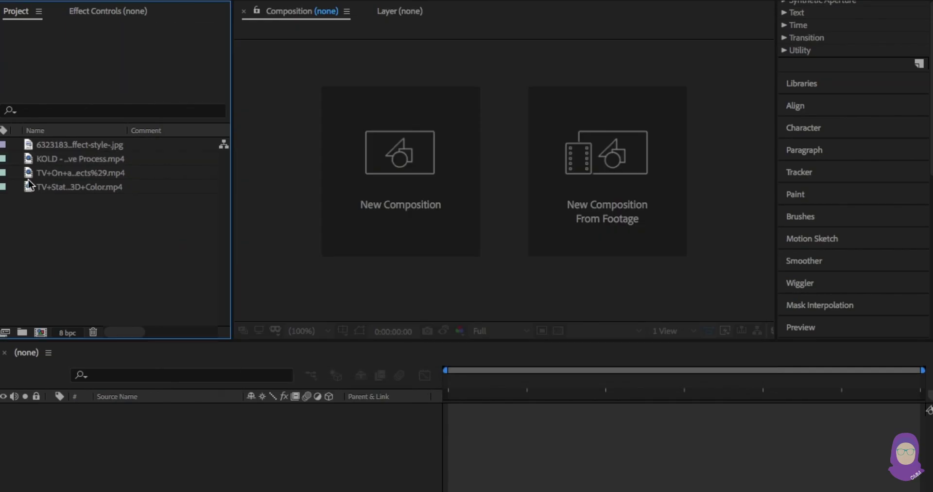
pyautogui.moveTo(78, 158); pyautogui.dragTo(162, 419)
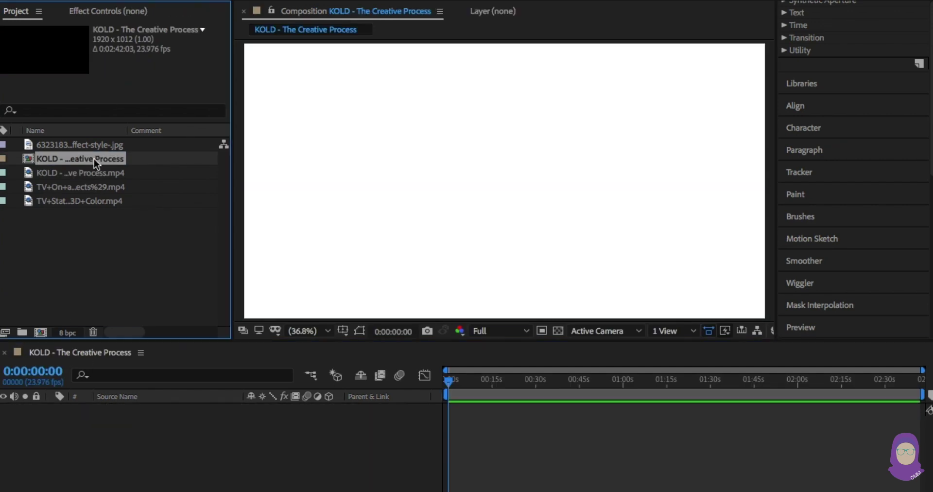
pyautogui.click(83, 258)
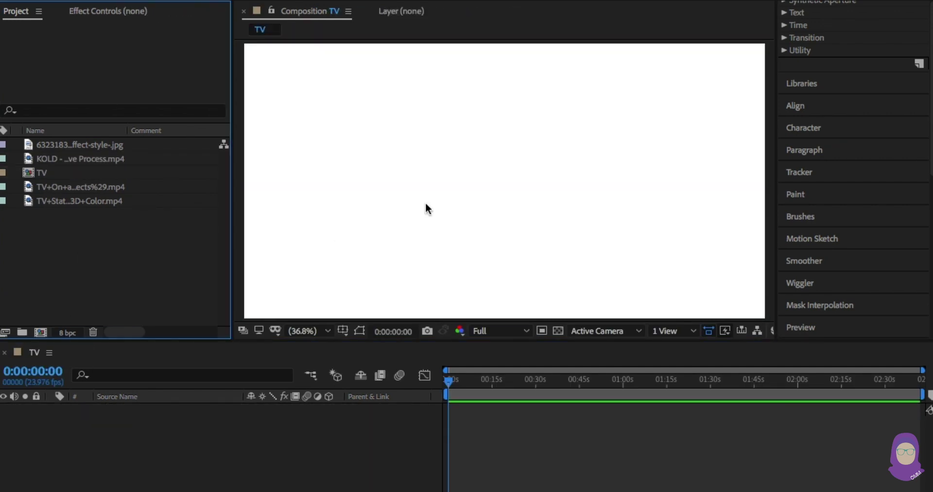
# Add the television wall photo to the TV composition and scale it to 429% so it fills the frame
pyautogui.click(424, 202)
pyautogui.scroll(-1, 424, 203)
pyautogui.click(45, 173)
pyautogui.moveTo(78, 144); pyautogui.dragTo(104, 474)
pyautogui.press('s')
pyautogui.moveTo(270, 422); pyautogui.dragTo(353, 409)
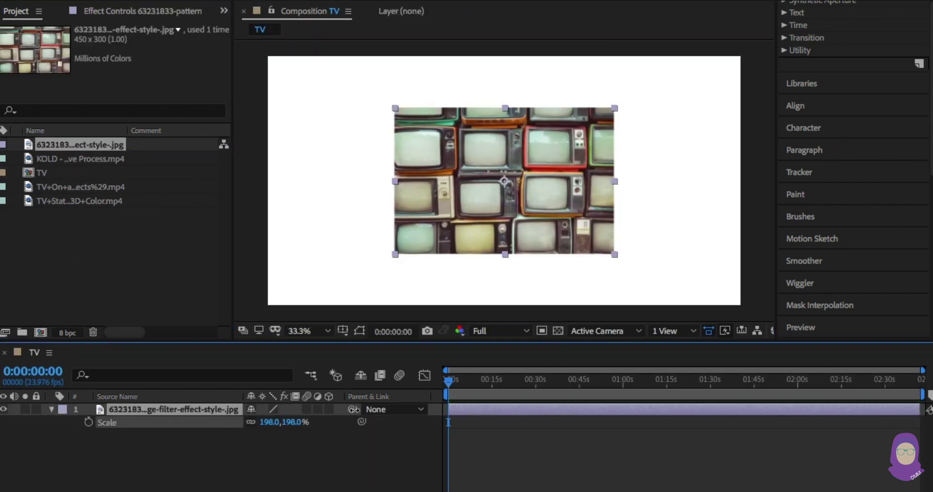
pyautogui.moveTo(301, 422); pyautogui.dragTo(331, 422)
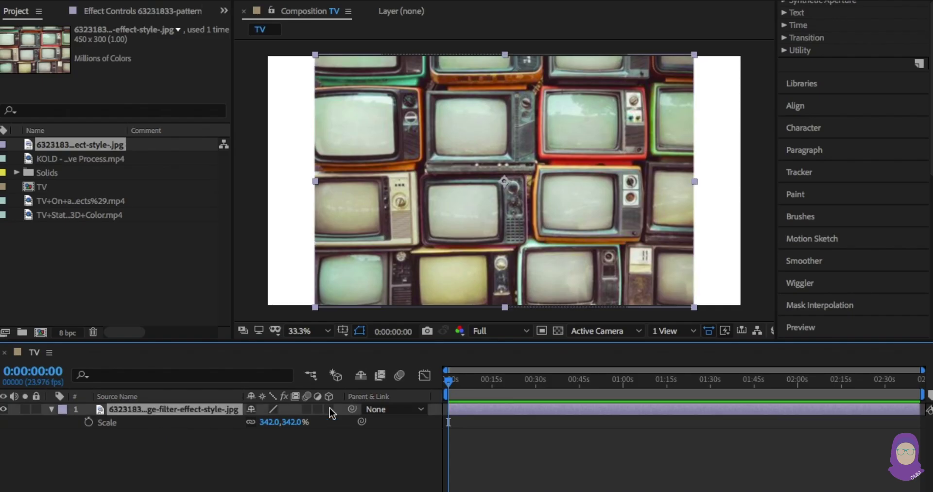
pyautogui.moveTo(291, 422); pyautogui.dragTo(360, 424)
pyautogui.click(320, 455)
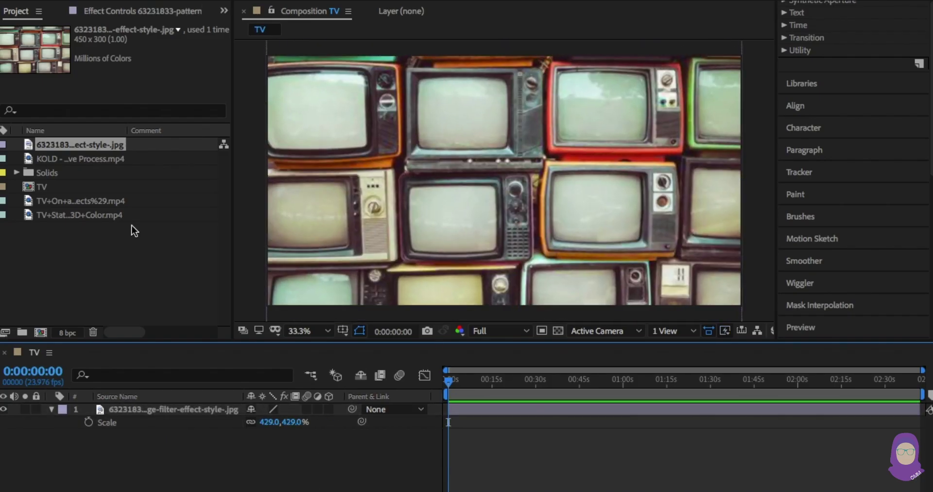
pyautogui.click(51, 409)
# Create a composition from Roller Coasters.mp4 and place the TV+On+and+Off clip above it, starting at 0:00:00:00
pyautogui.click(130, 264)
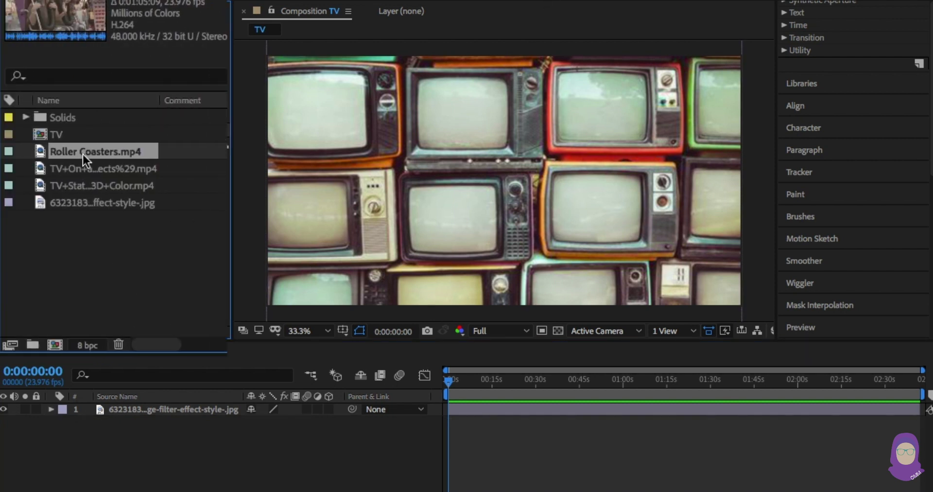
pyautogui.moveTo(83, 153); pyautogui.dragTo(56, 346)
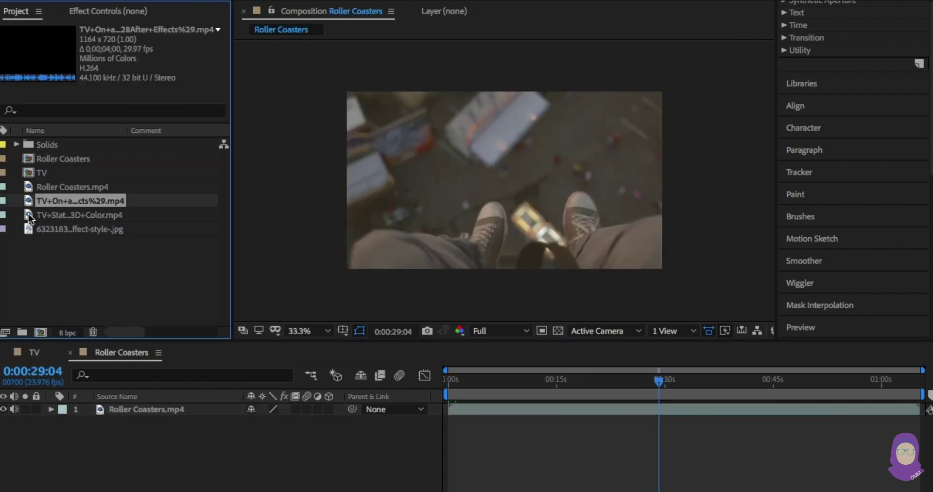
pyautogui.moveTo(30, 202); pyautogui.dragTo(75, 404)
pyautogui.moveTo(465, 384); pyautogui.dragTo(443, 385)
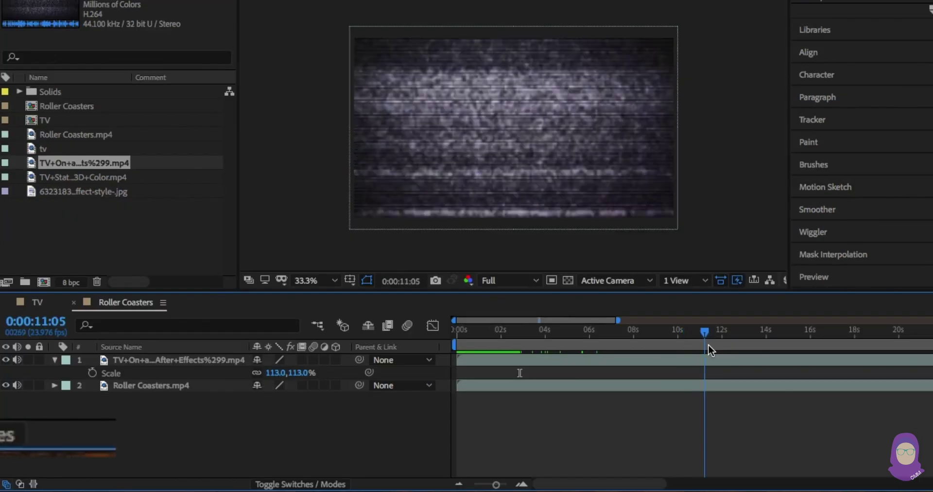
pyautogui.moveTo(708, 344); pyautogui.dragTo(865, 346)
pyautogui.press('Home')
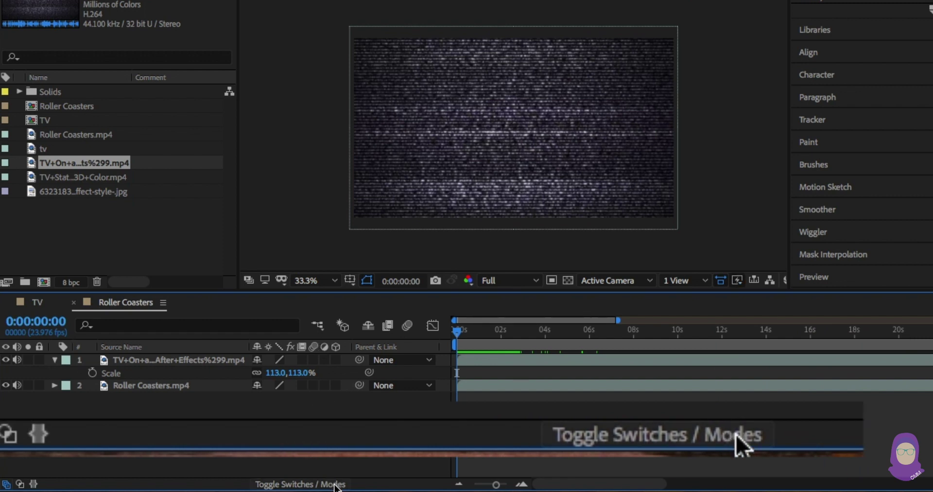
# Set the blending mode of the TV+On+and+Off static layer to Screen
pyautogui.click(347, 484)
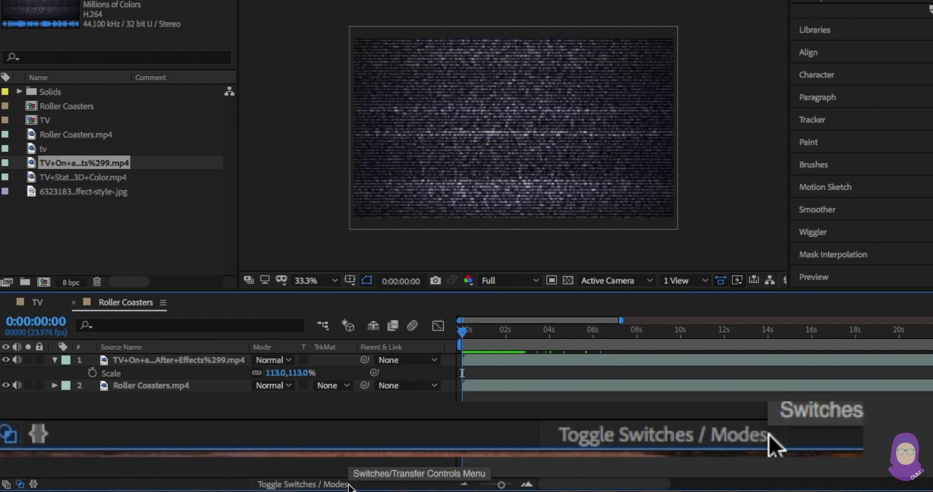
pyautogui.click(291, 360)
pyautogui.scroll(-5, 311, 350)
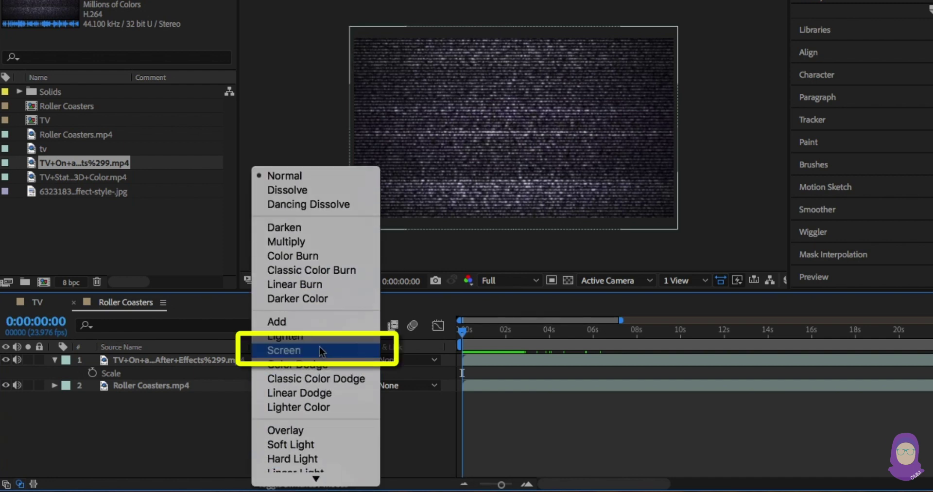
pyautogui.click(319, 346)
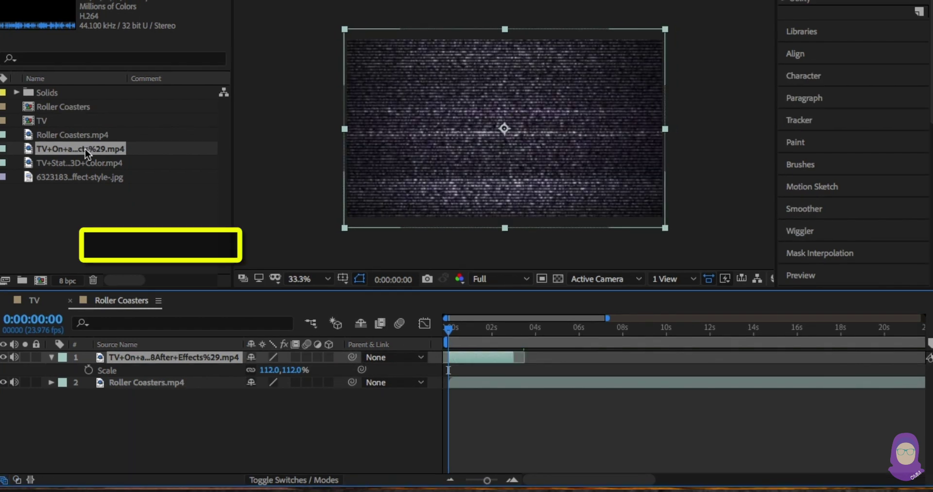
# Interpret the TV+On+and+Off footage so that it loops 40 times
pyautogui.rightClick(86, 150)
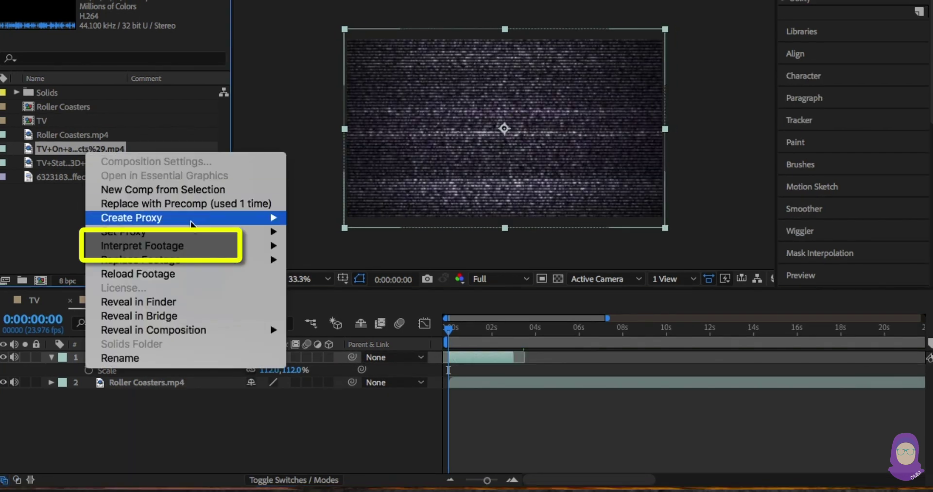
pyautogui.moveTo(192, 256)
pyautogui.moveTo(243, 246)
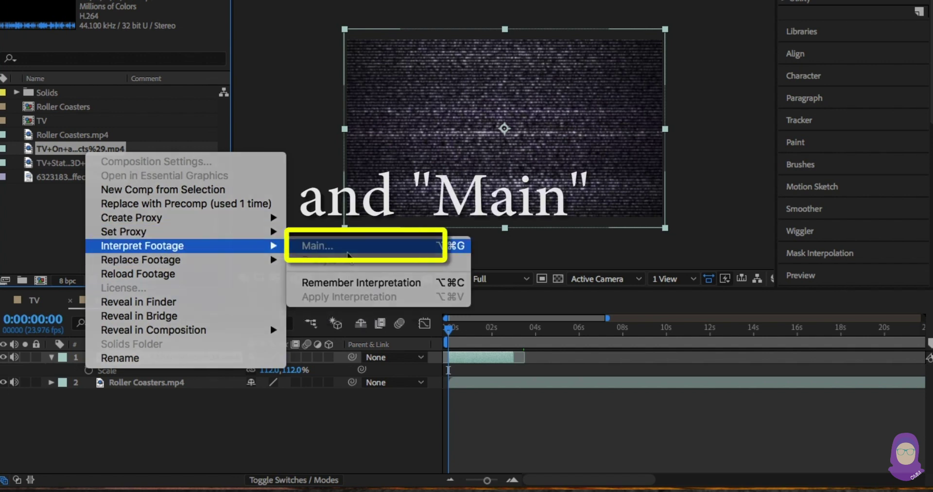
pyautogui.click(348, 253)
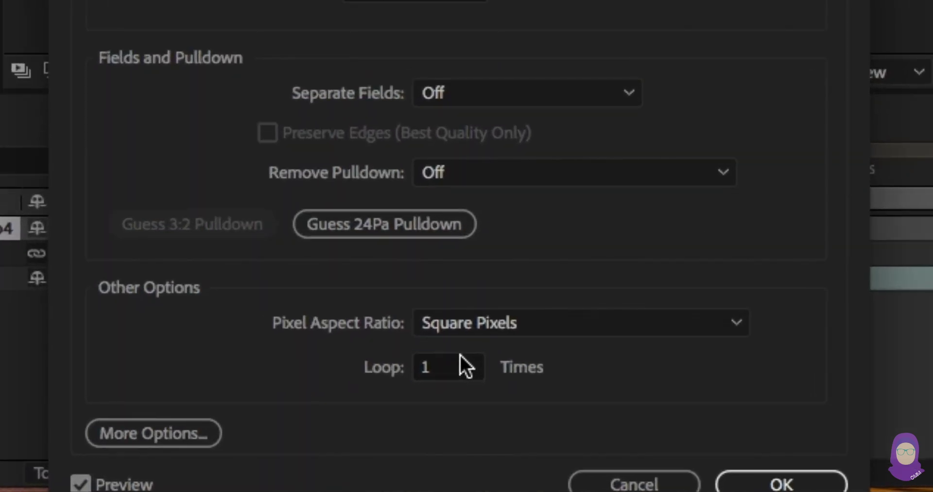
pyautogui.click(460, 360)
pyautogui.write('40')
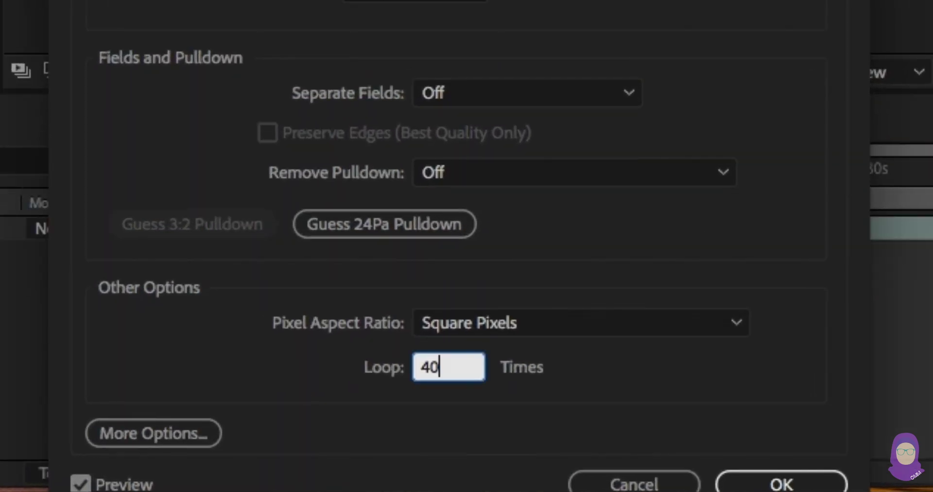
pyautogui.press('Return')
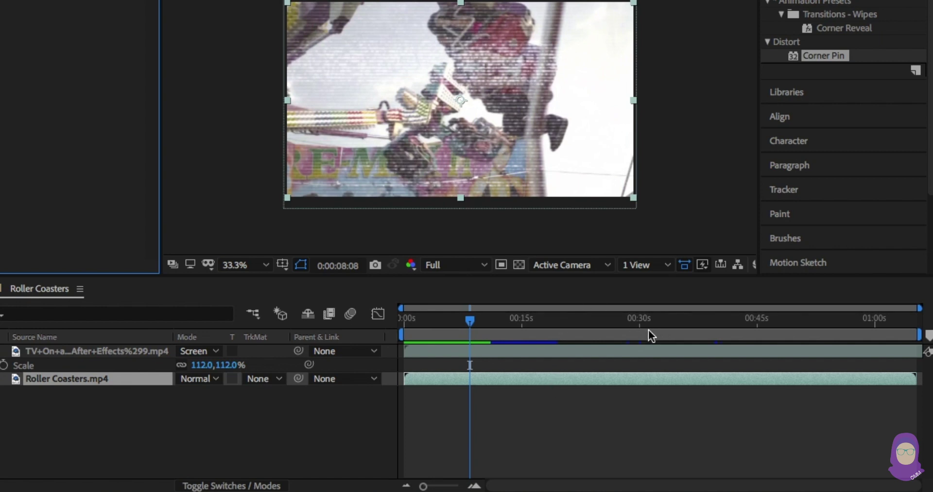
# End the work area at 0:00:29:21 in the Roller Coasters composition and trim the composition to it
pyautogui.moveTo(627, 321); pyautogui.dragTo(659, 327)
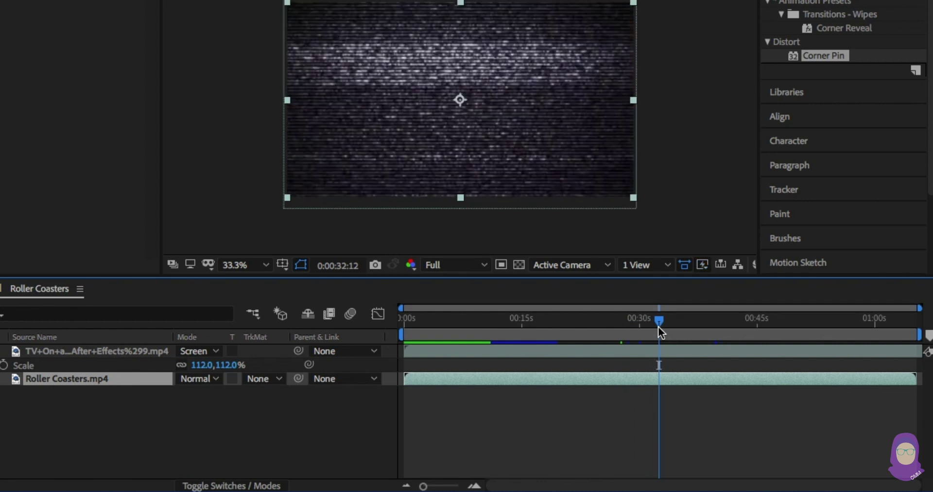
pyautogui.moveTo(658, 325); pyautogui.dragTo(638, 328)
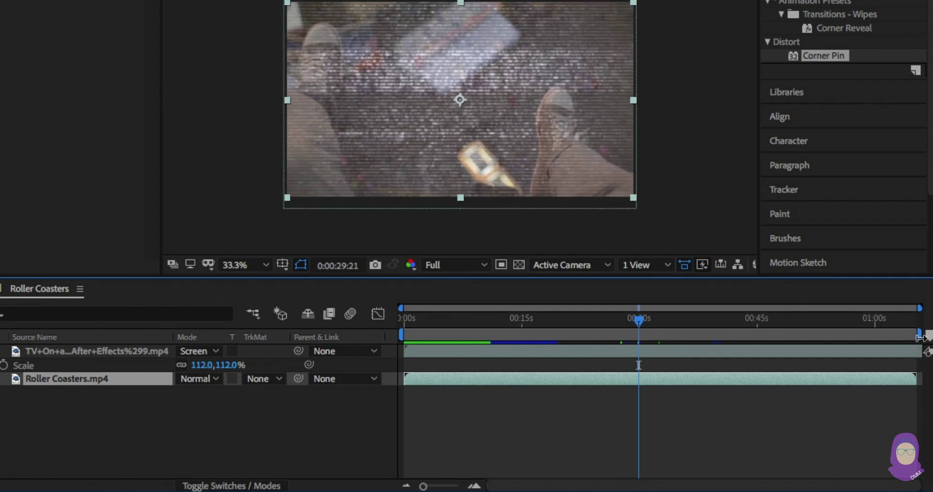
pyautogui.moveTo(920, 336); pyautogui.dragTo(647, 335)
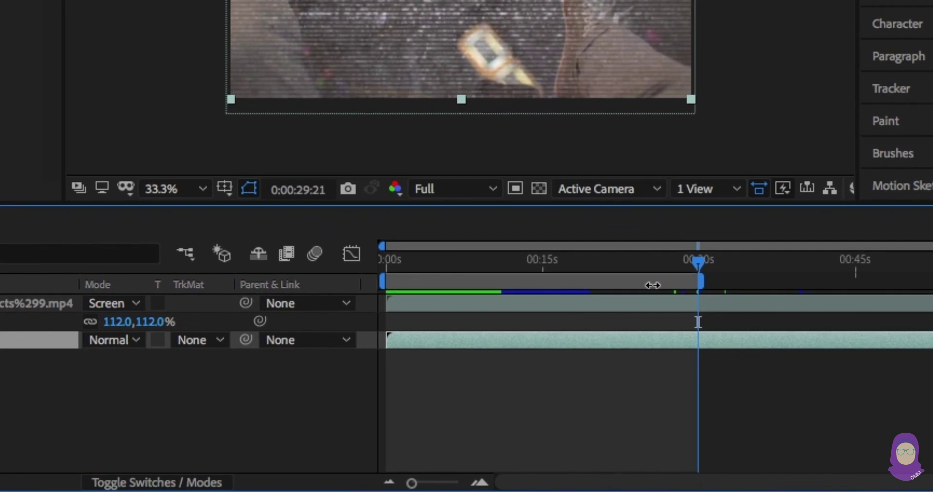
pyautogui.rightClick(652, 284)
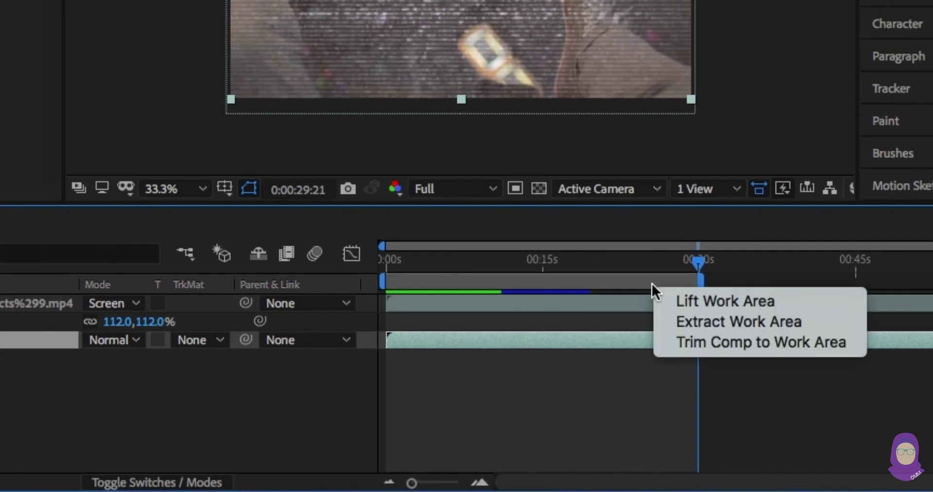
pyautogui.click(774, 346)
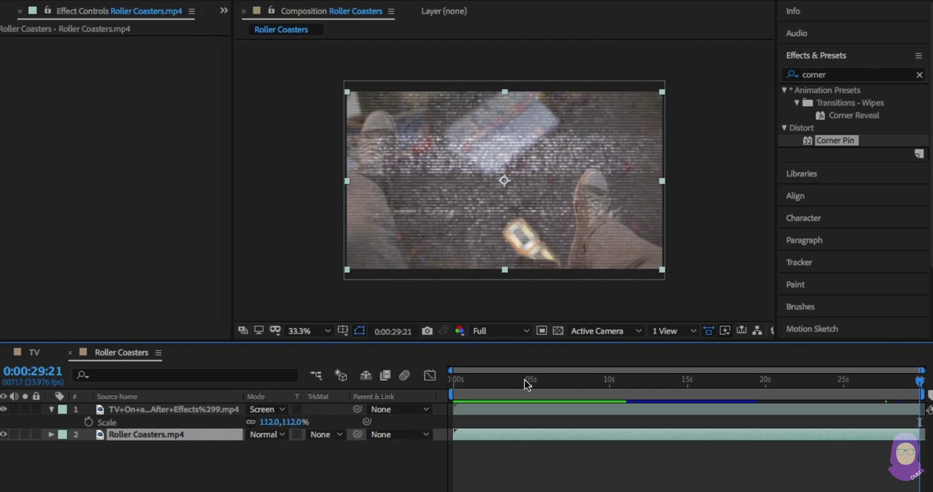
# Add the Roller Coasters composition above the photo in TV, scale it to 30% and place it over the upper middle television's screen
pyautogui.moveTo(527, 384); pyautogui.dragTo(636, 386)
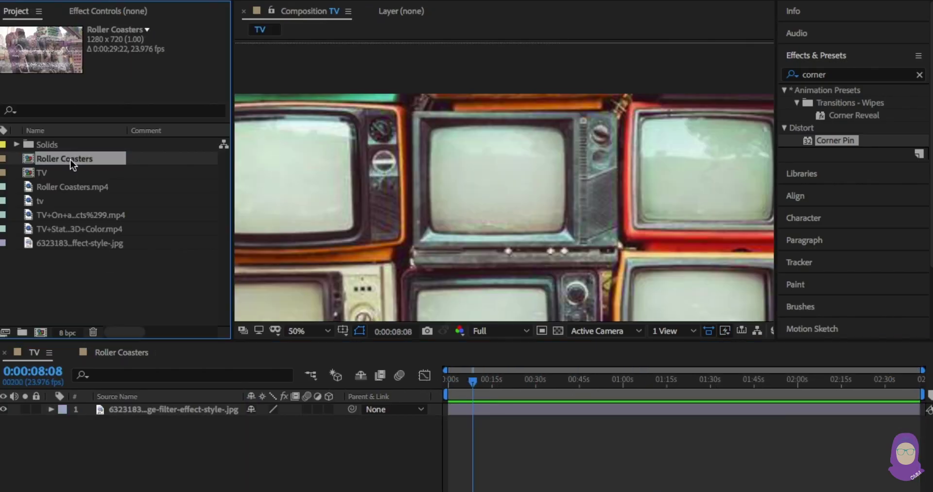
pyautogui.moveTo(65, 158); pyautogui.dragTo(145, 418)
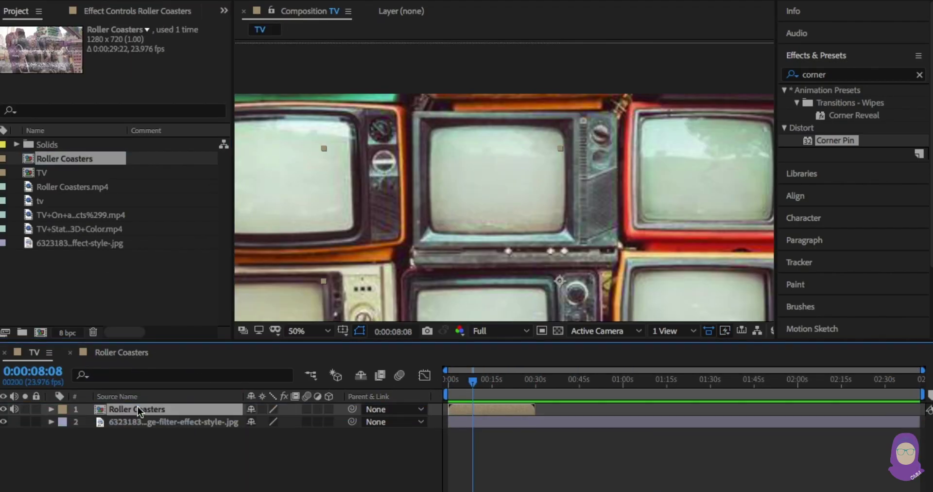
pyautogui.press('s')
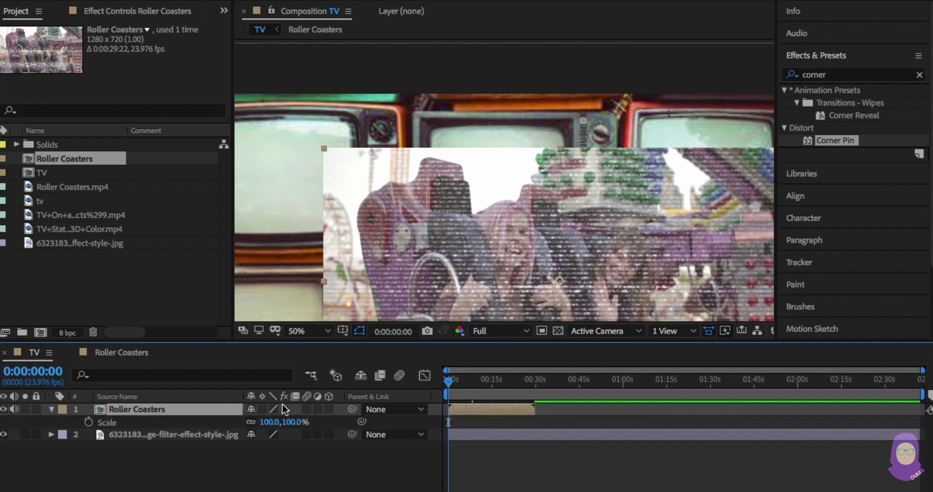
pyautogui.moveTo(282, 422); pyautogui.dragTo(248, 422)
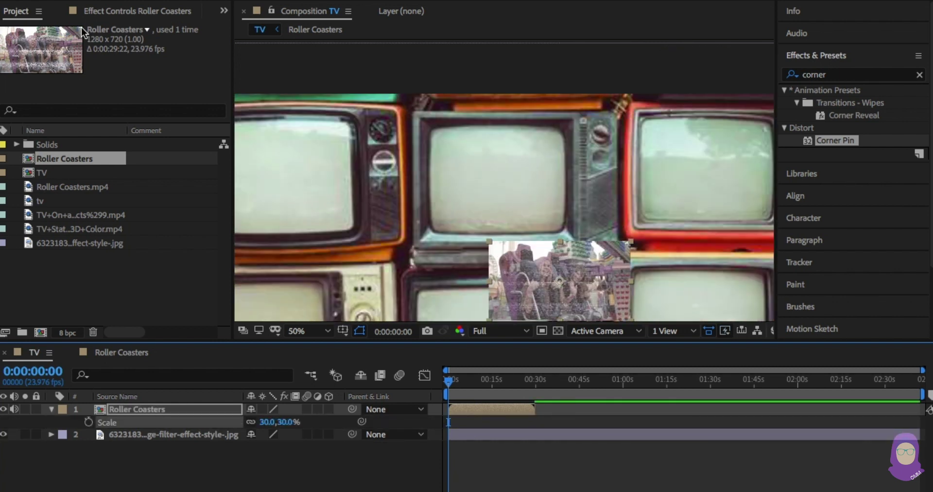
pyautogui.moveTo(575, 300); pyautogui.dragTo(512, 197)
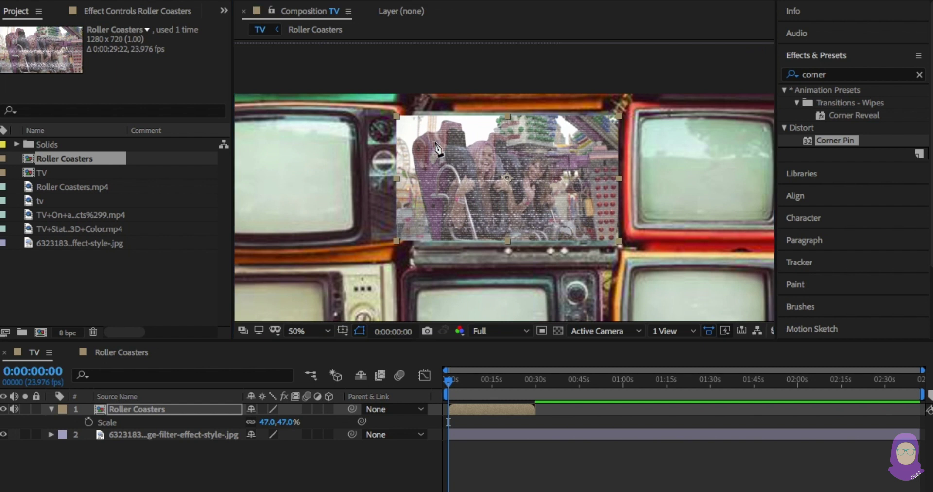
# Draw a rounded Pen mask on the Roller Coasters layer around the upper middle television's screen
pyautogui.click(444, 127)
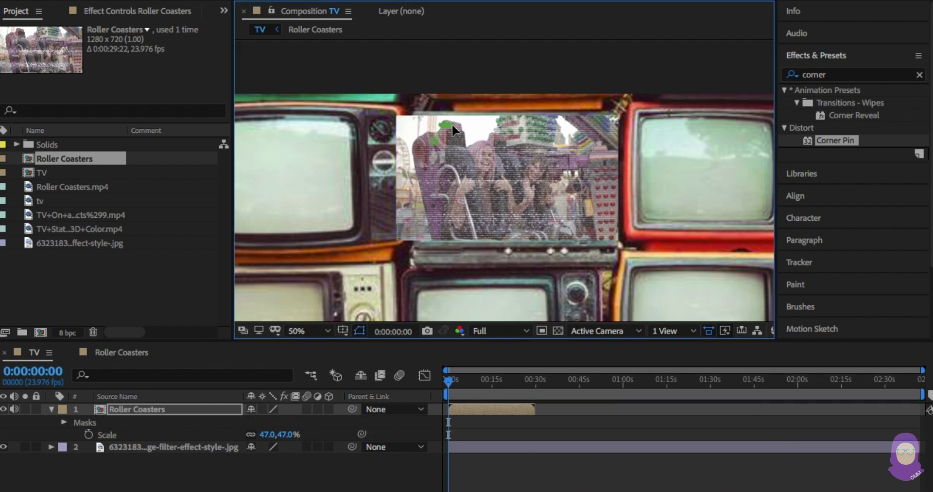
pyautogui.click(577, 126)
pyautogui.moveTo(587, 133); pyautogui.dragTo(587, 143)
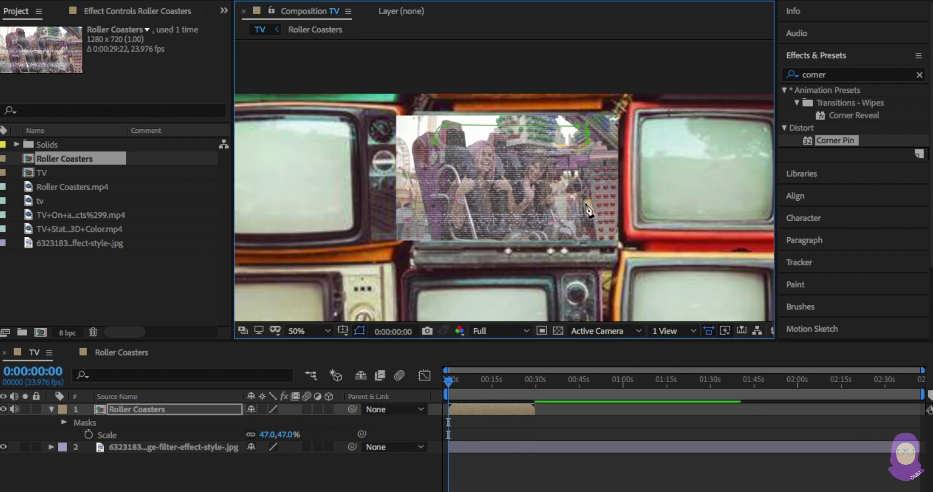
pyautogui.click(585, 225)
pyautogui.moveTo(574, 238); pyautogui.dragTo(564, 238)
pyautogui.click(446, 238)
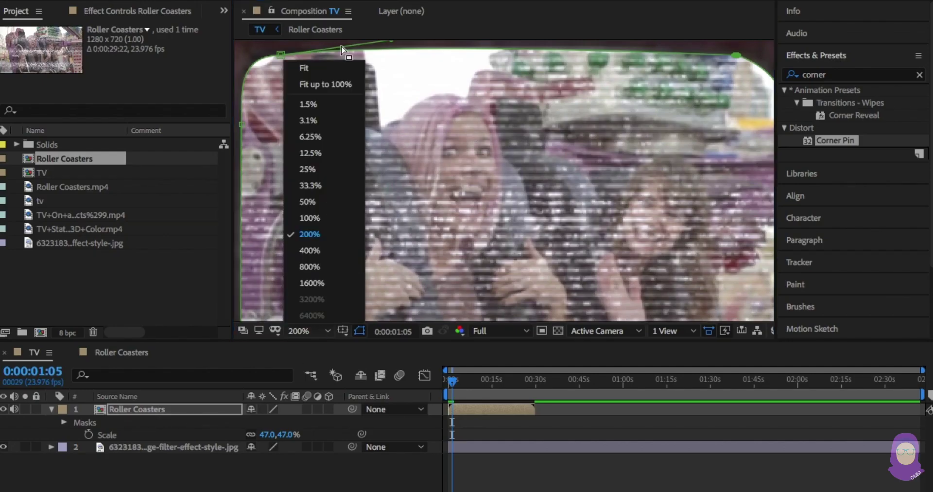
# Fit the composition in the viewer, hide the mask paths and feather the edges of Mask 1 on the Roller Coasters layer
pyautogui.click(304, 68)
pyautogui.click(360, 331)
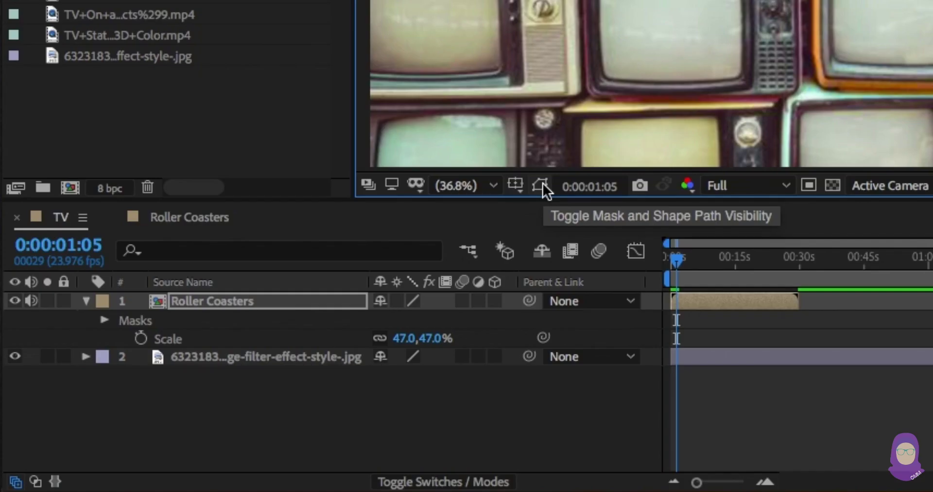
pyautogui.click(104, 320)
pyautogui.click(123, 337)
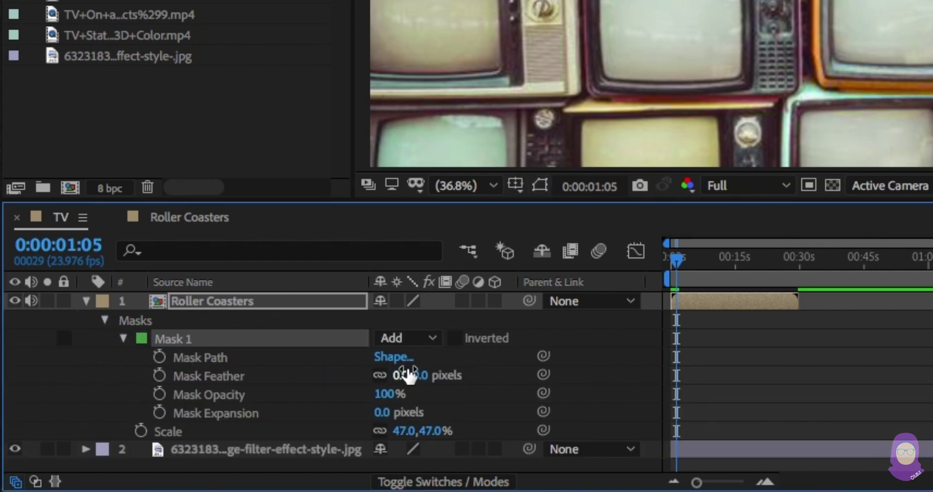
pyautogui.moveTo(428, 375); pyautogui.dragTo(470, 383)
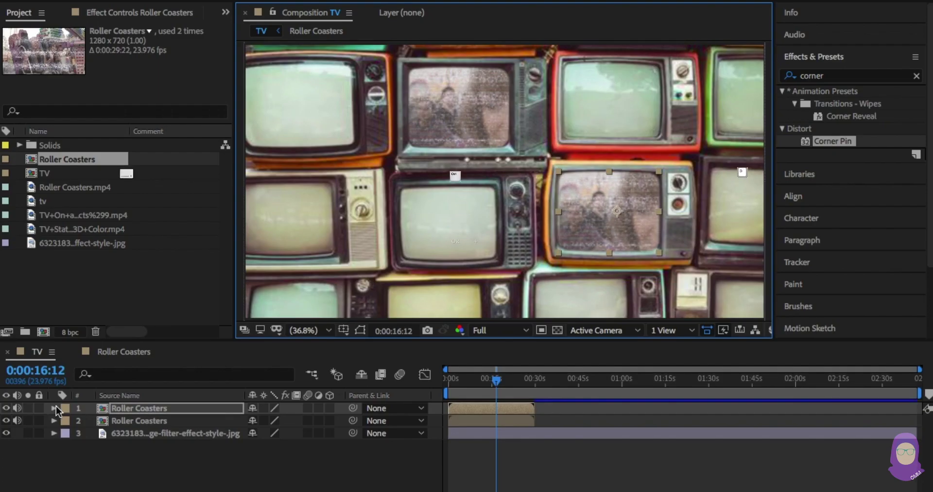
# Duplicate the Roller Coasters layer for the orange-framed television and adjust its mask points to that television's screen edges
pyautogui.hotkey('ctrl', 'd')
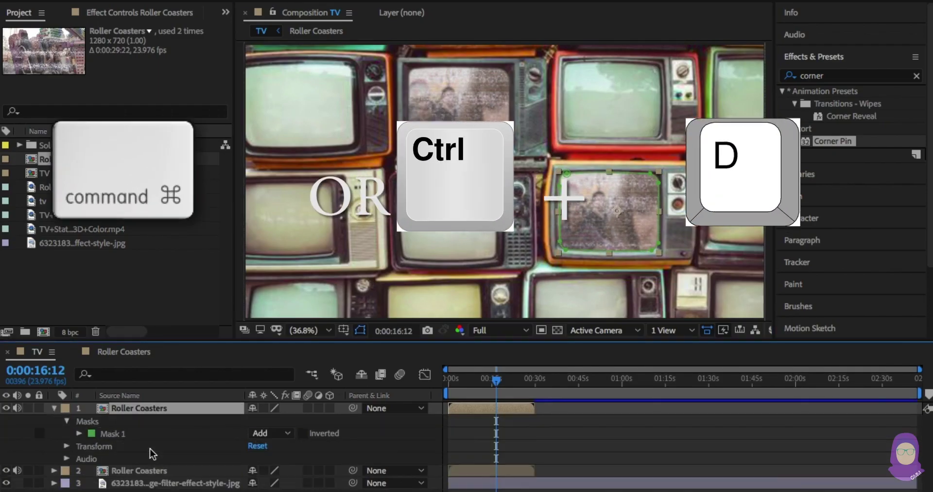
pyautogui.scroll(5, 604, 146)
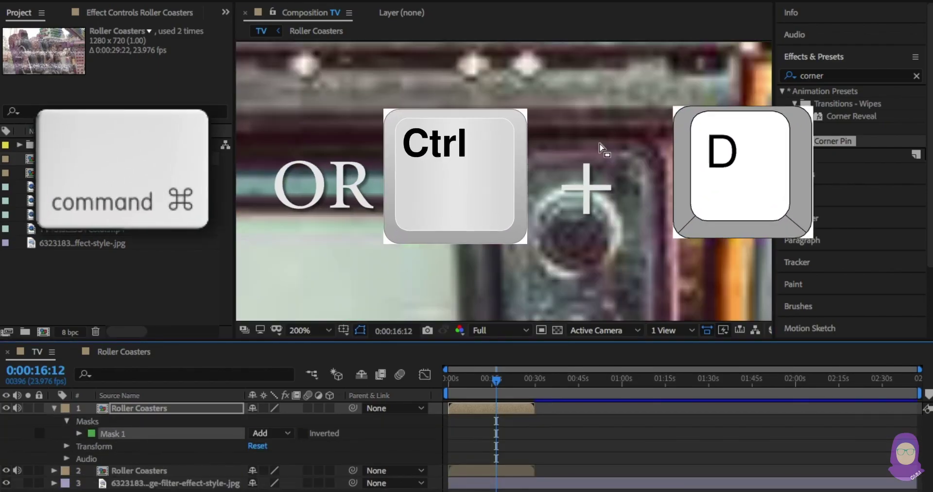
pyautogui.moveTo(450, 103); pyautogui.dragTo(446, 108)
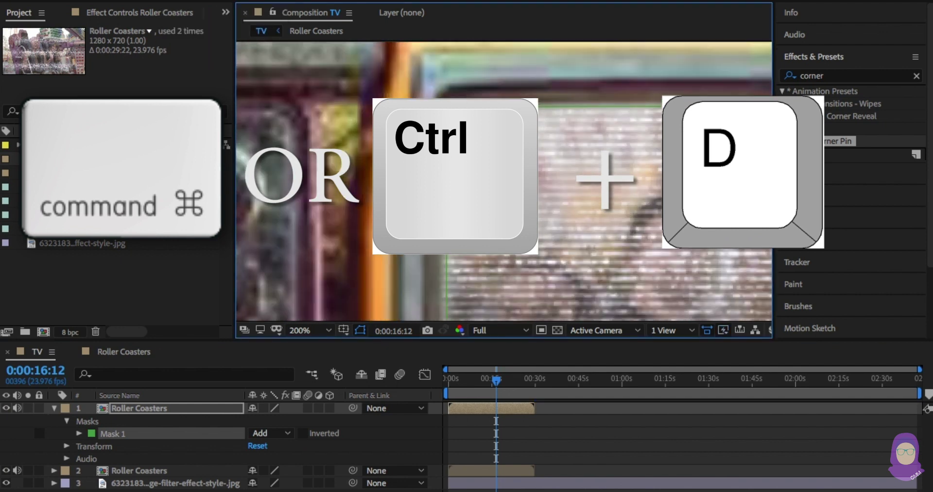
pyautogui.moveTo(396, 316); pyautogui.dragTo(402, 228)
pyautogui.moveTo(739, 233); pyautogui.dragTo(541, 255)
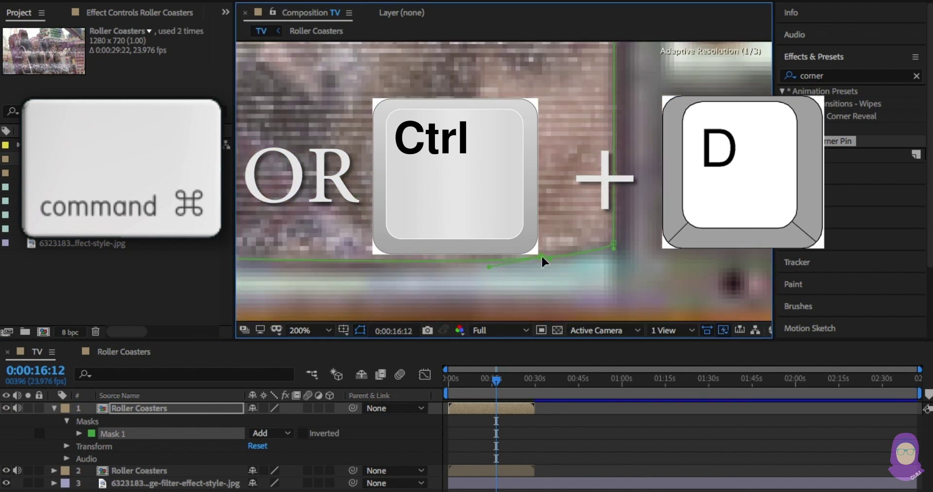
pyautogui.moveTo(613, 246); pyautogui.dragTo(582, 226)
# Refine the lower-left mask corner on the orange-framed television's screen, fit the composition in the viewer and hide the mask paths
pyautogui.scroll(8, 582, 231)
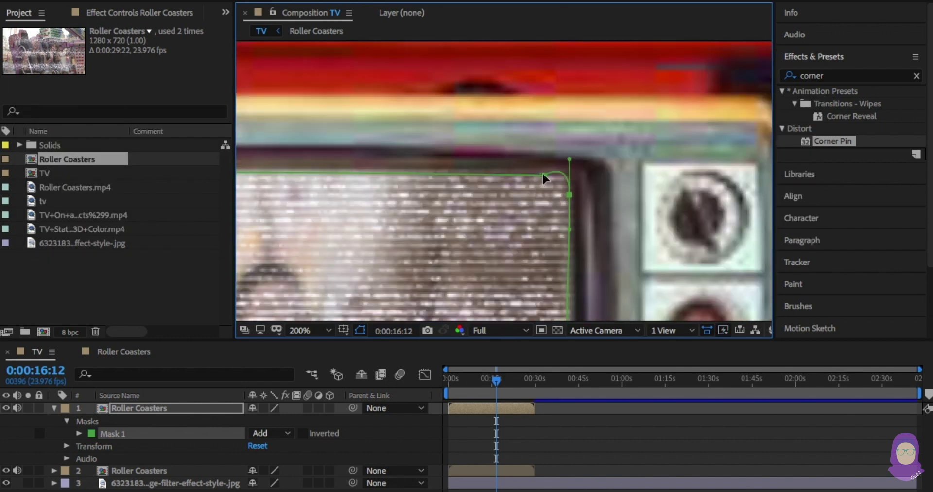
pyautogui.hscroll(-5, 533, 172)
pyautogui.scroll(-8, 425, 214)
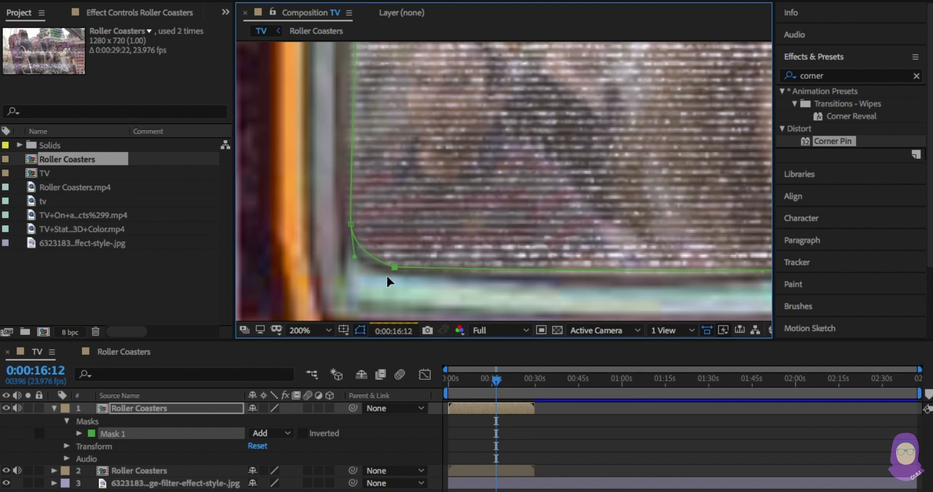
pyautogui.moveTo(394, 268); pyautogui.dragTo(391, 271)
pyautogui.hscroll(8, 544, 231)
pyautogui.hotkey('shift', '/')
pyautogui.click(361, 330)
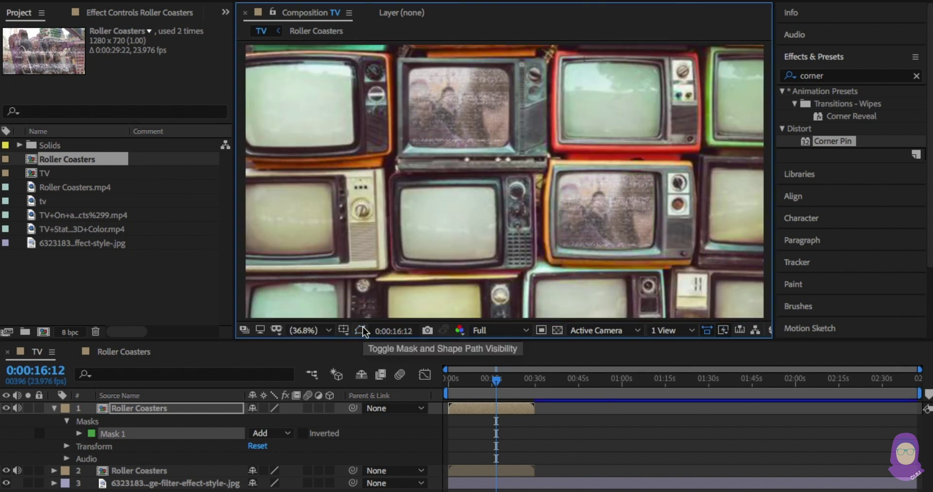
# Duplicate the Roller Coasters layer twice, placing the copies over the middle-row screens of the dark television and the cream television beside it
pyautogui.click(158, 404)
pyautogui.hotkey('ctrl', 'd')
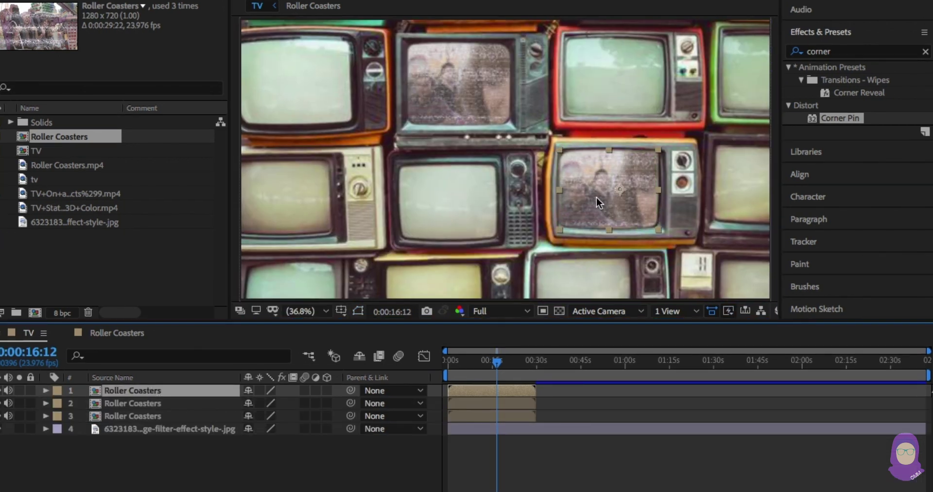
pyautogui.moveTo(596, 197); pyautogui.dragTo(439, 209)
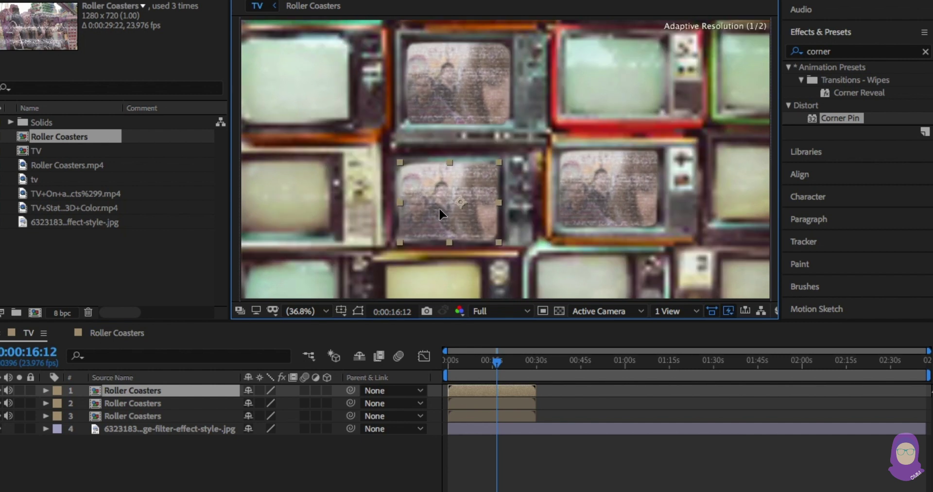
pyautogui.hotkey('ctrl', 'd')
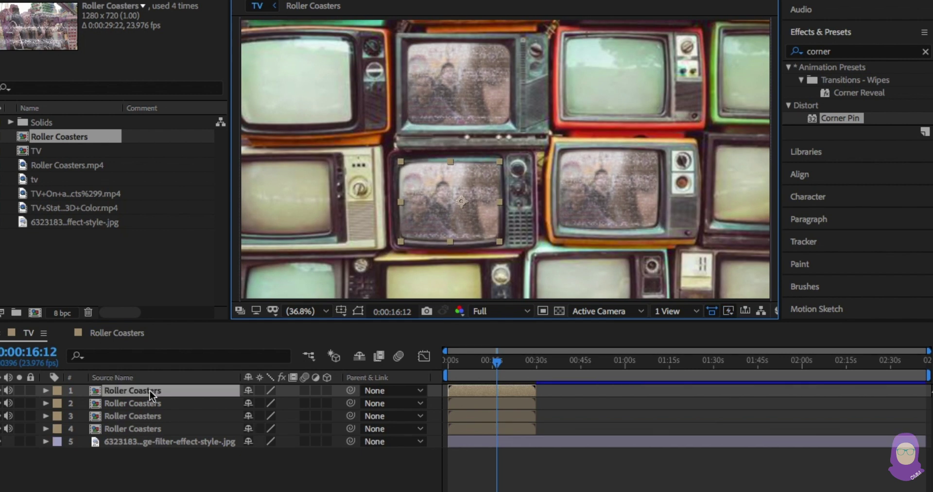
pyautogui.moveTo(432, 221); pyautogui.dragTo(299, 216)
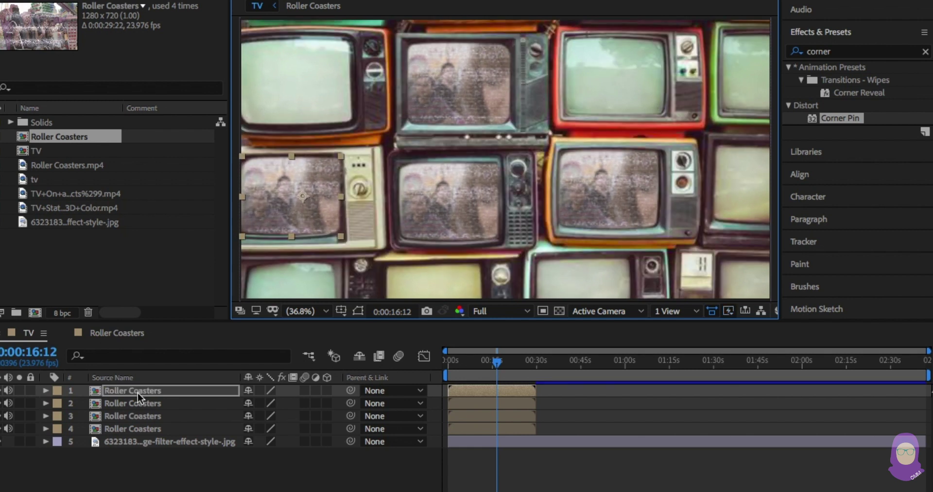
# Duplicate the Roller Coasters layer again, place the copy over the red television's screen and make one more copy
pyautogui.hotkey('ctrl', 'd')
pyautogui.moveTo(315, 209); pyautogui.dragTo(587, 68)
pyautogui.hotkey('ctrl', 'd')
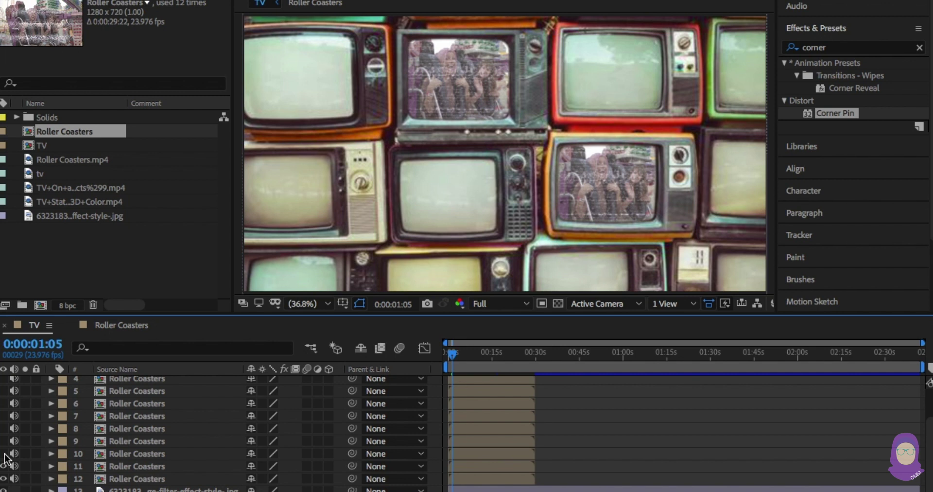
# Make all the hidden Roller Coasters copies in the TV composition visible and preview the result
pyautogui.click(4, 454)
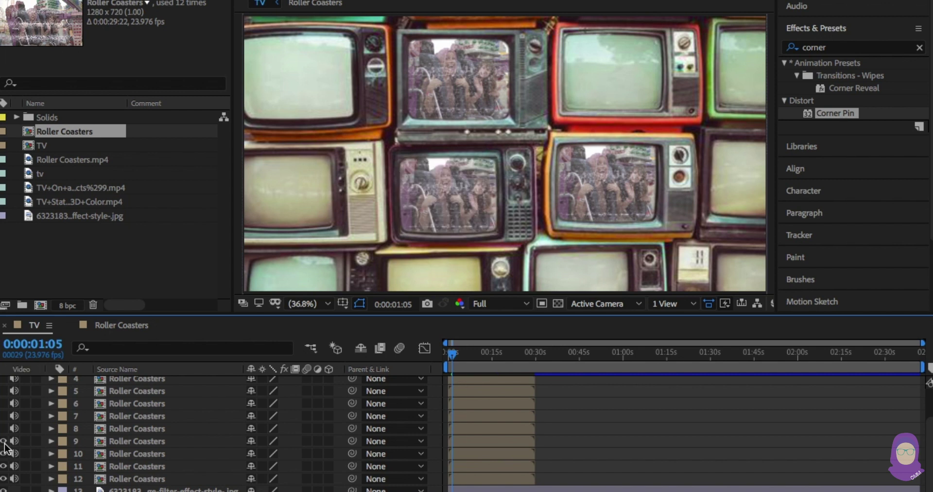
pyautogui.click(4, 441)
pyautogui.click(4, 428)
pyautogui.click(4, 415)
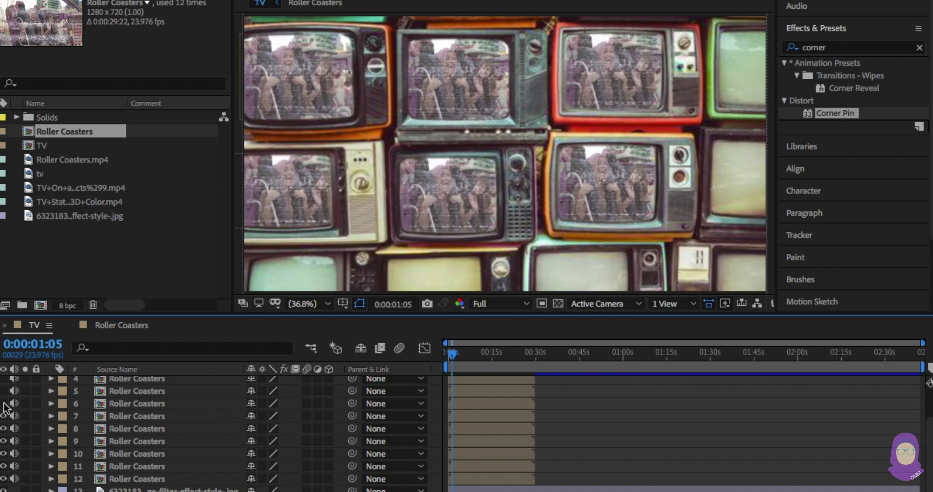
pyautogui.click(4, 403)
pyautogui.click(3, 391)
pyautogui.click(3, 379)
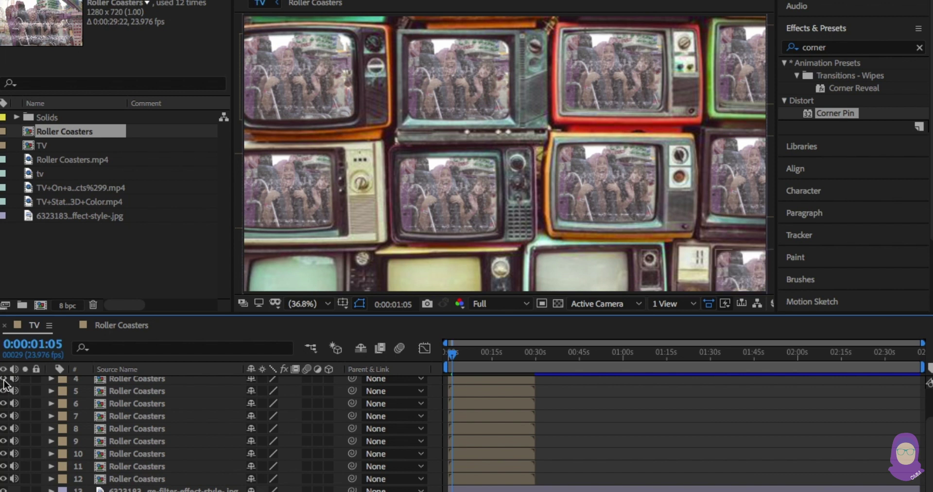
pyautogui.scroll(2, 5, 384)
pyautogui.click(4, 407)
pyautogui.click(4, 394)
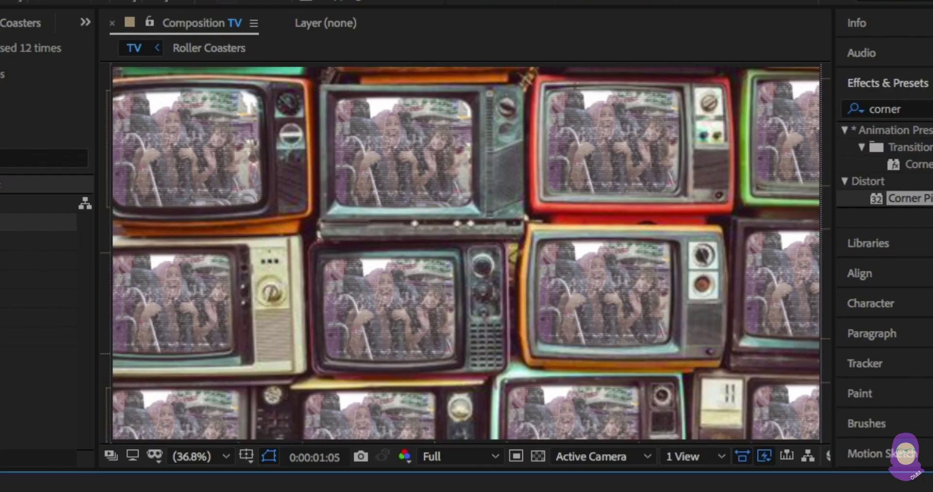
pyautogui.press('space')
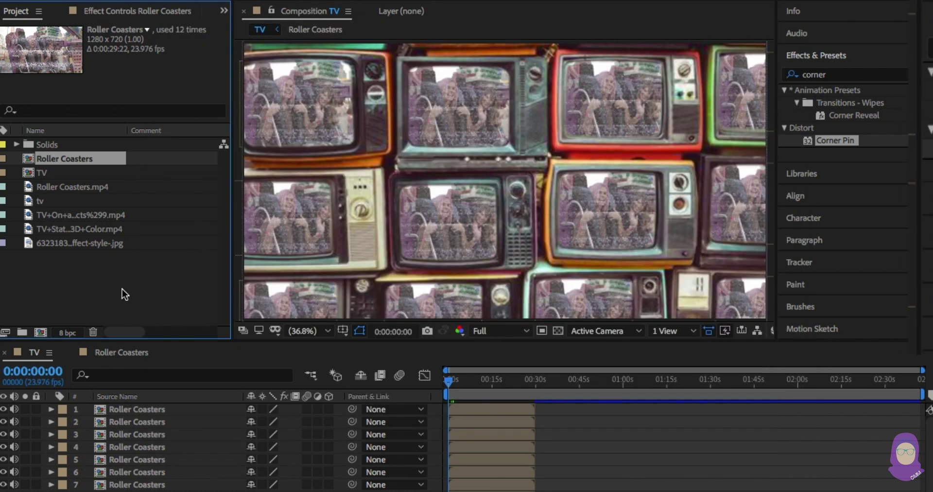
# Apply CC Threshold RGB to the topmost Roller Coasters layer and set Blend w. Original to 49%
pyautogui.write('rgb')
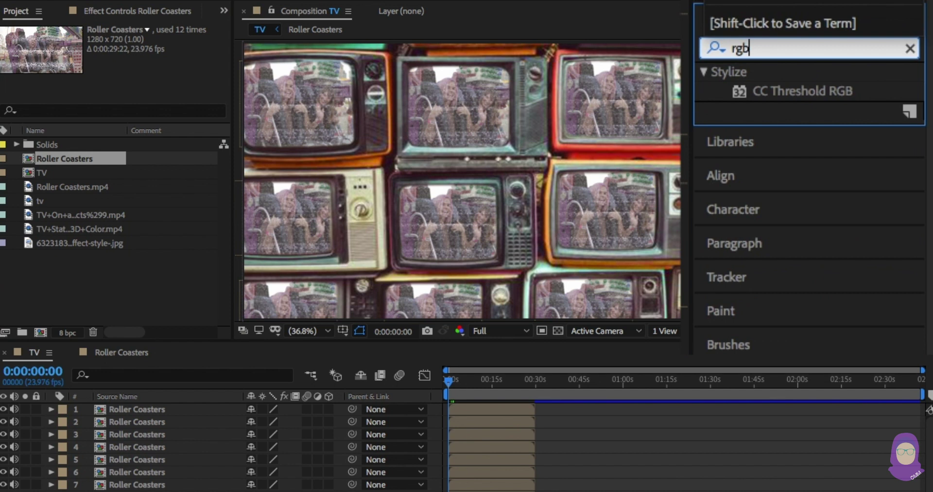
pyautogui.moveTo(825, 94); pyautogui.dragTo(505, 404)
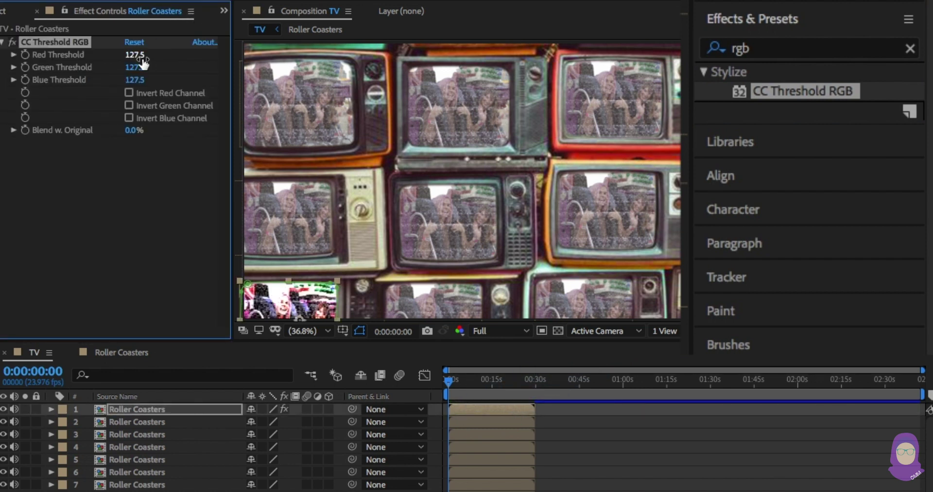
pyautogui.click(115, 407)
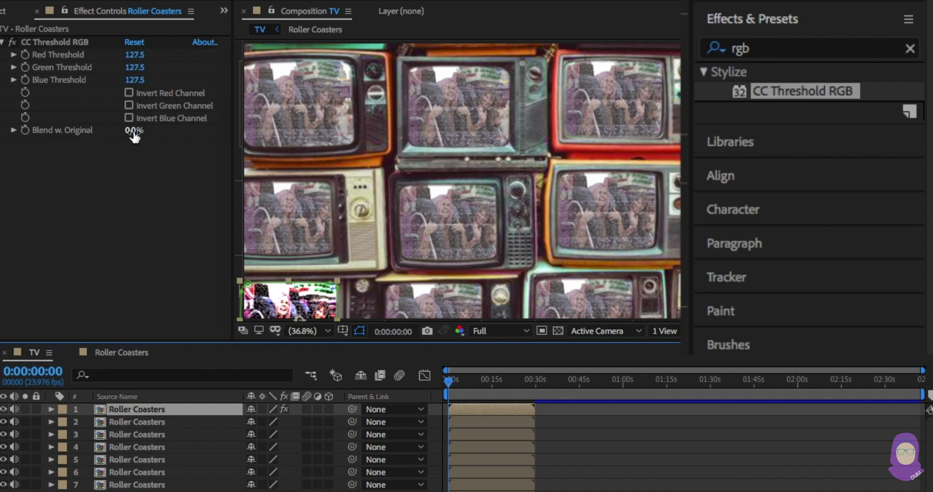
pyautogui.moveTo(131, 130)
pyautogui.mouseDown()
pyautogui.moveTo(123, 133)
pyautogui.moveTo(148, 136)
pyautogui.mouseUp()
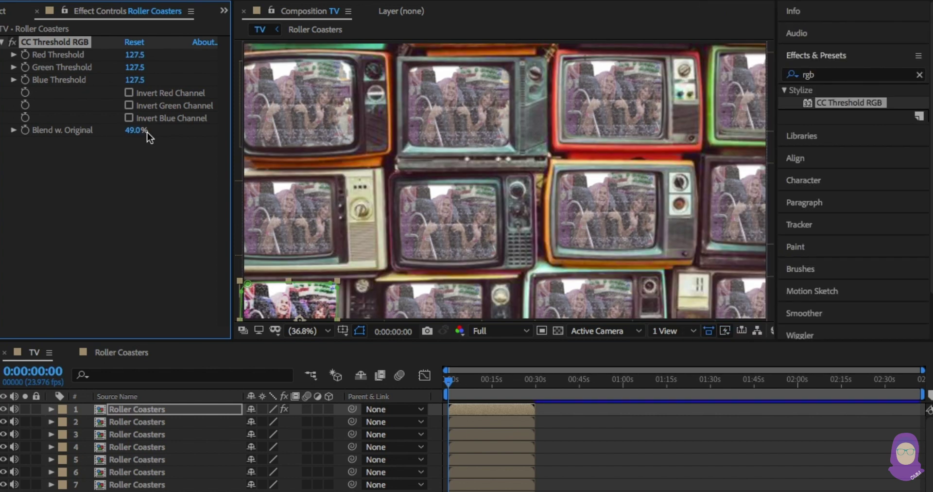